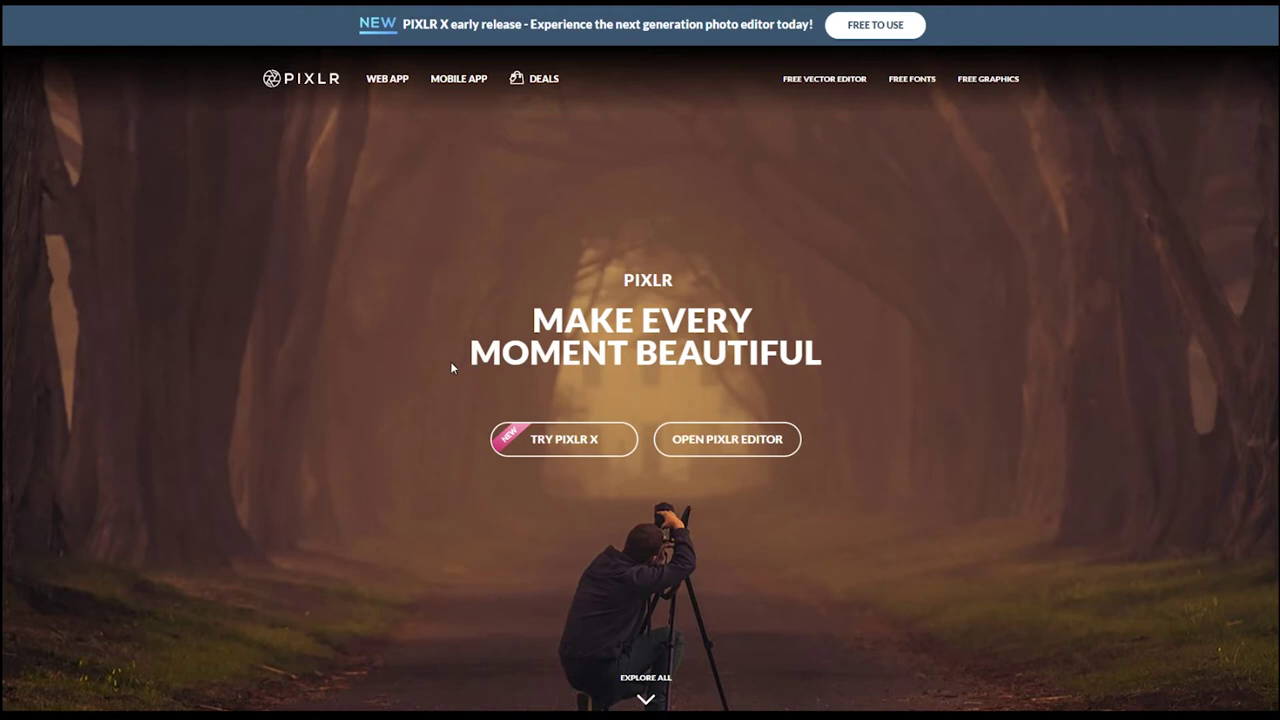
- Launch the classic Pixlr Editor and choose to open an image from the computer
left_click(565, 457)
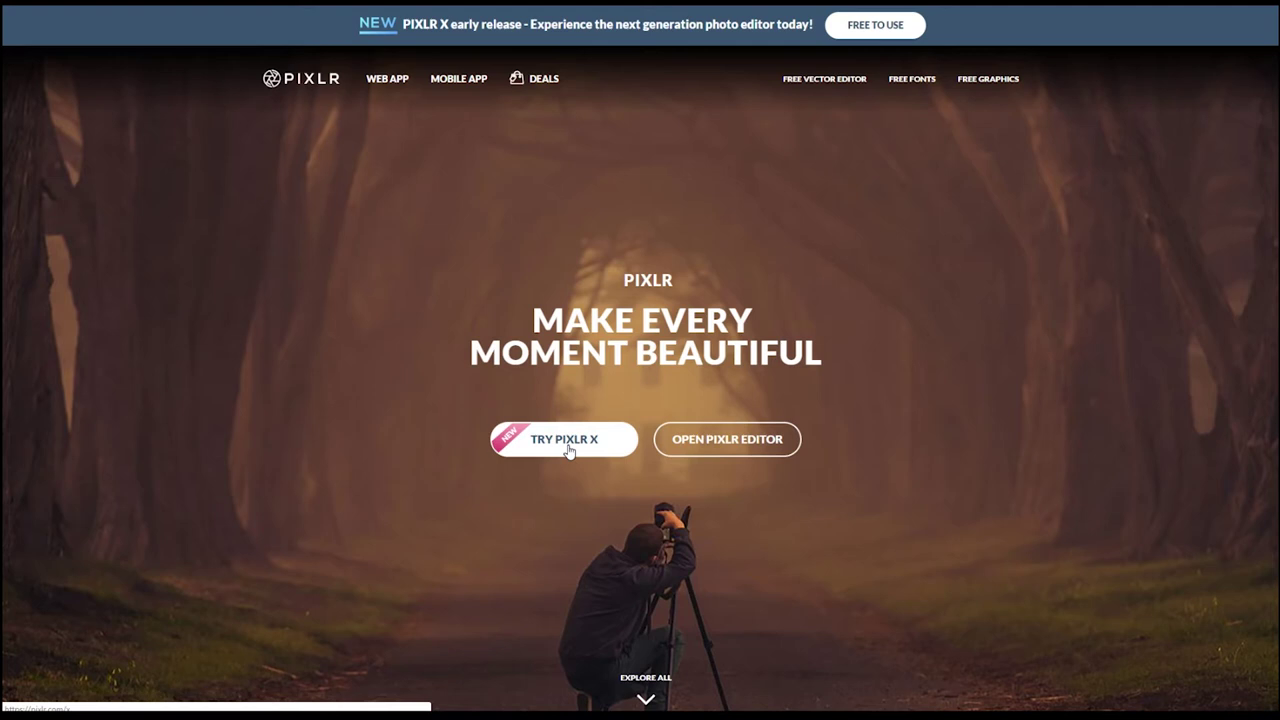
left_click(749, 445)
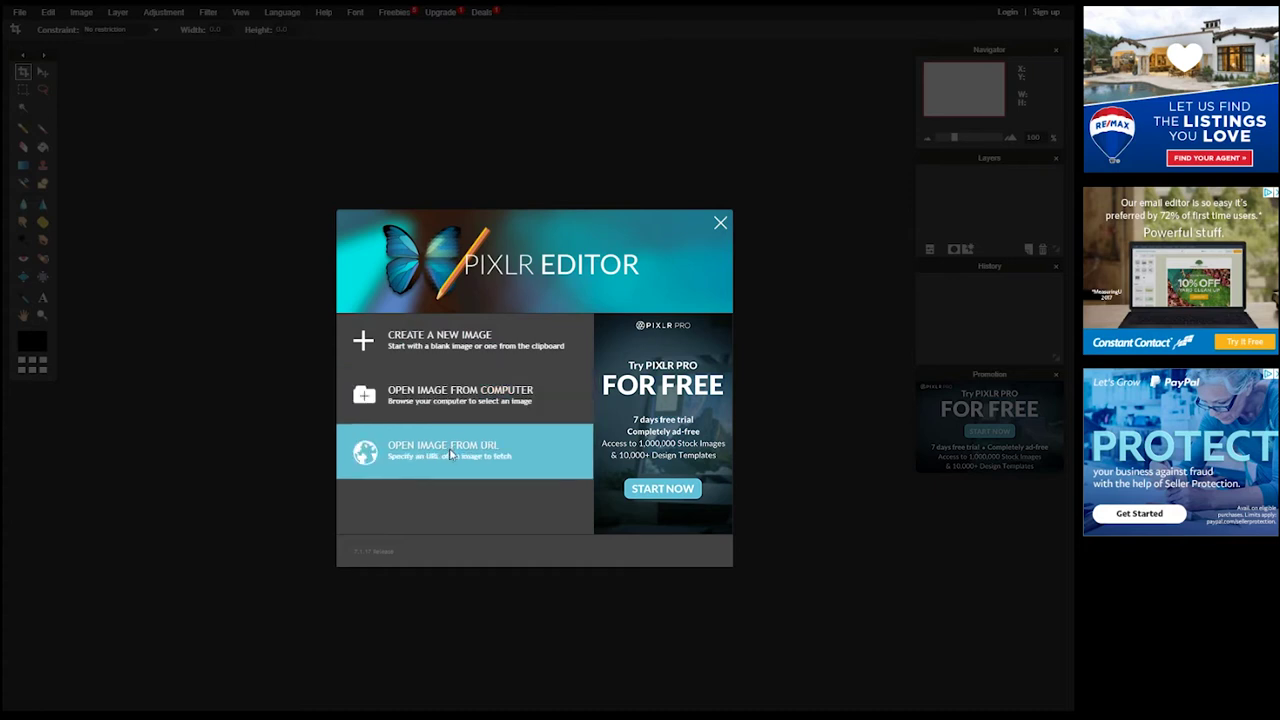
left_click(476, 398)
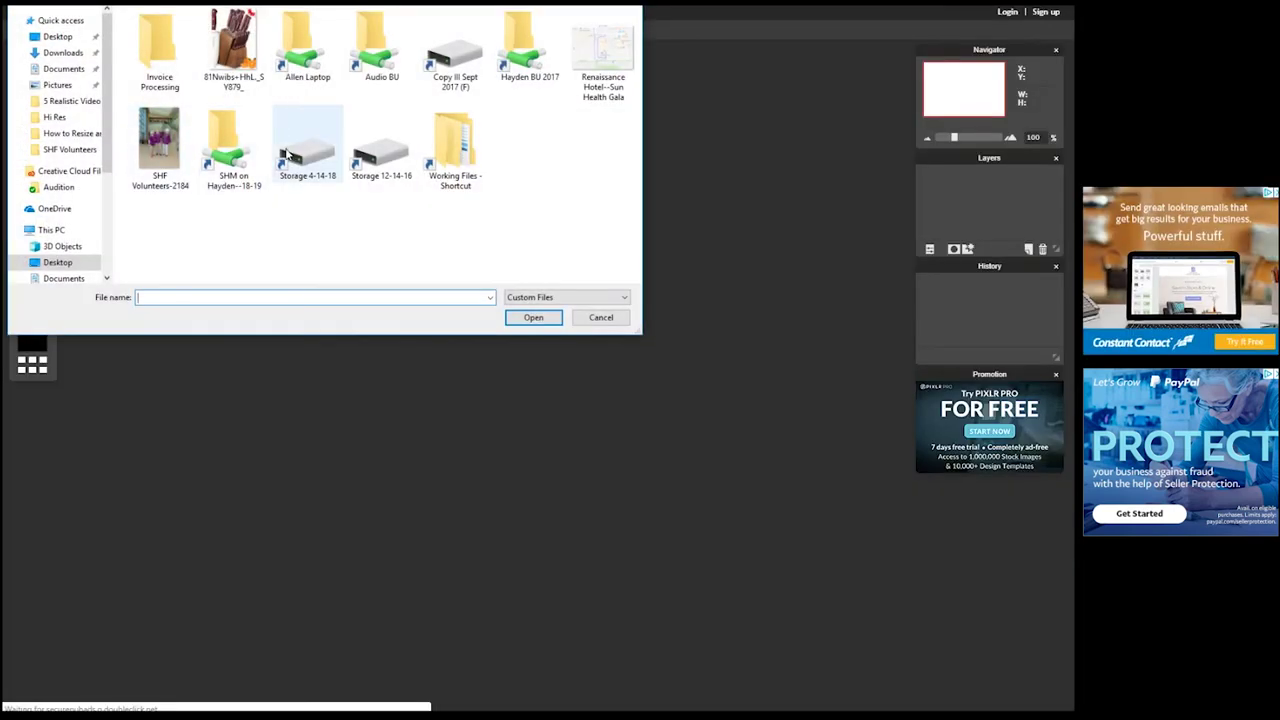
- Browse Storage 4-14-18 through Rox Media, LiveWell and Volunteer Cover folders and open SHF Volunteers-2307
double_click(300, 150)
scroll(260, 180, "down", 3)
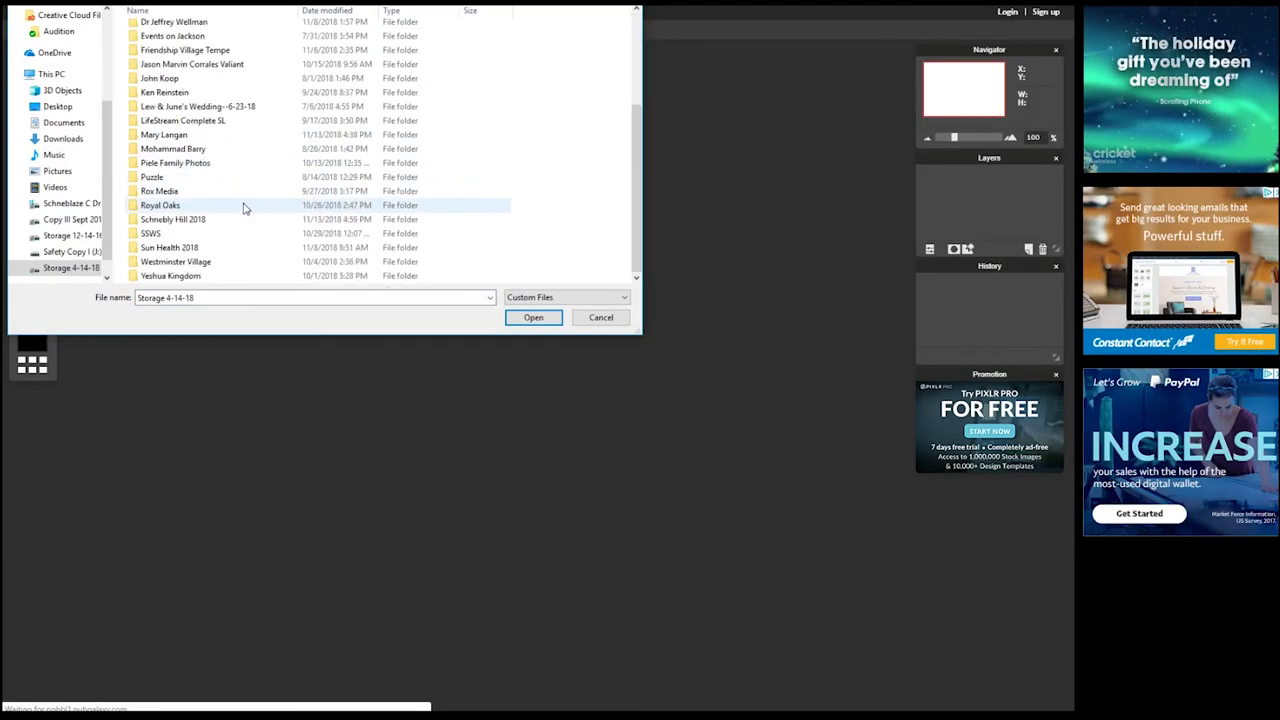
double_click(166, 190)
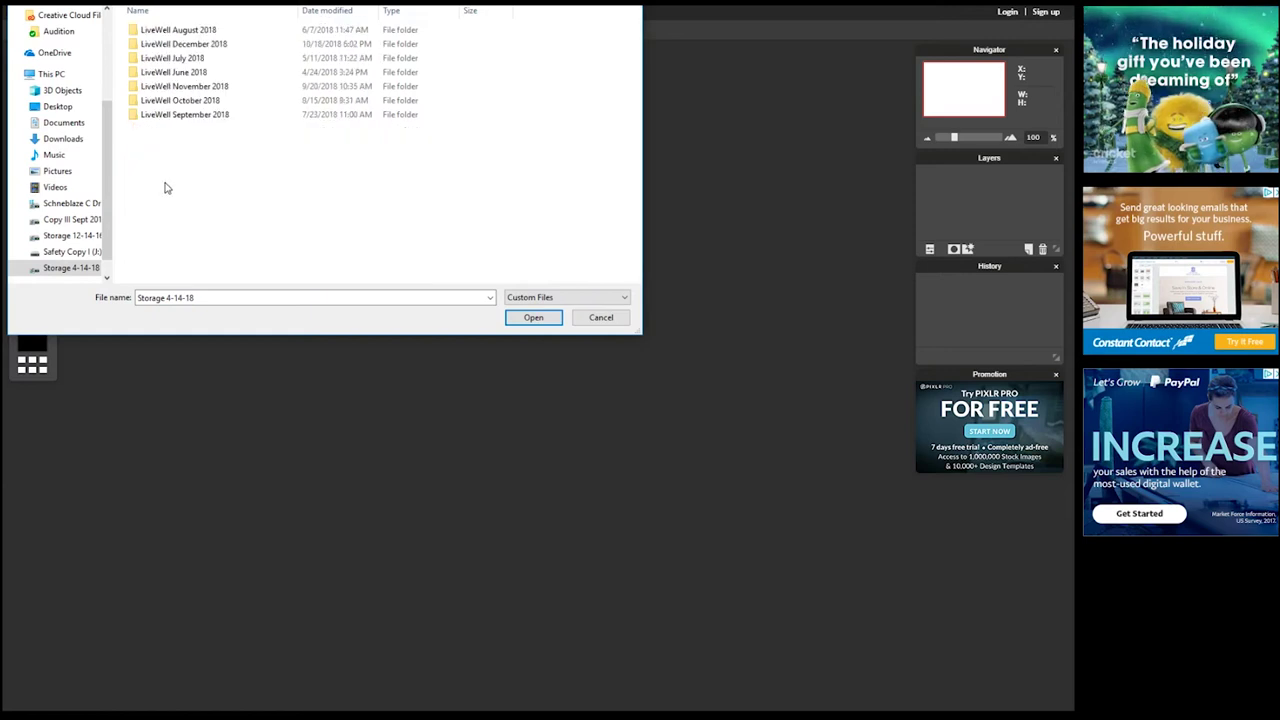
double_click(232, 57)
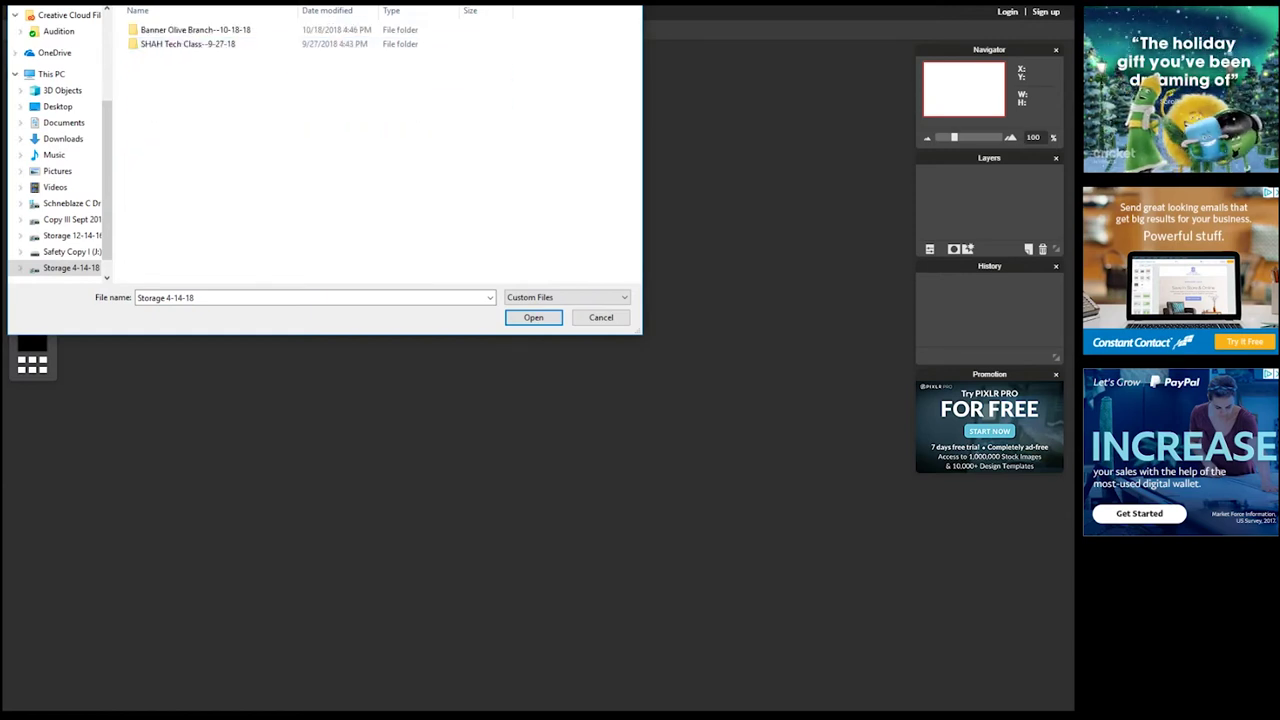
key("alt+Left")
double_click(192, 71)
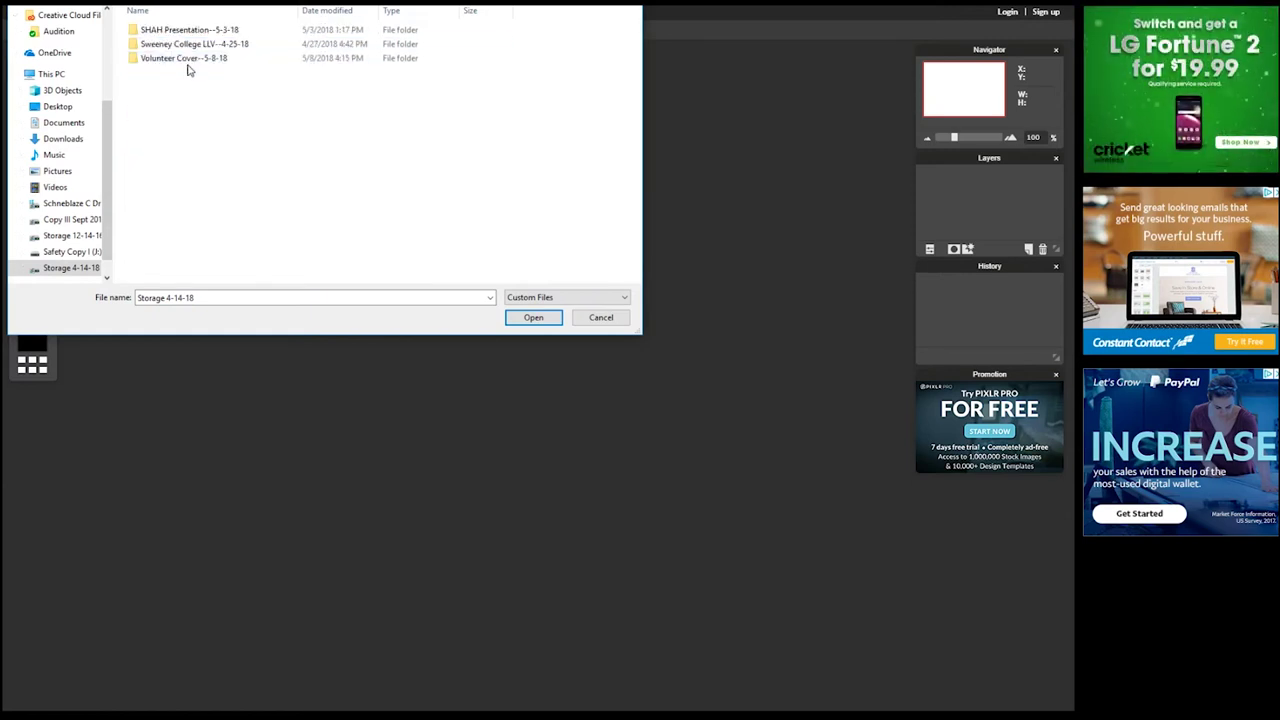
double_click(190, 57)
double_click(175, 30)
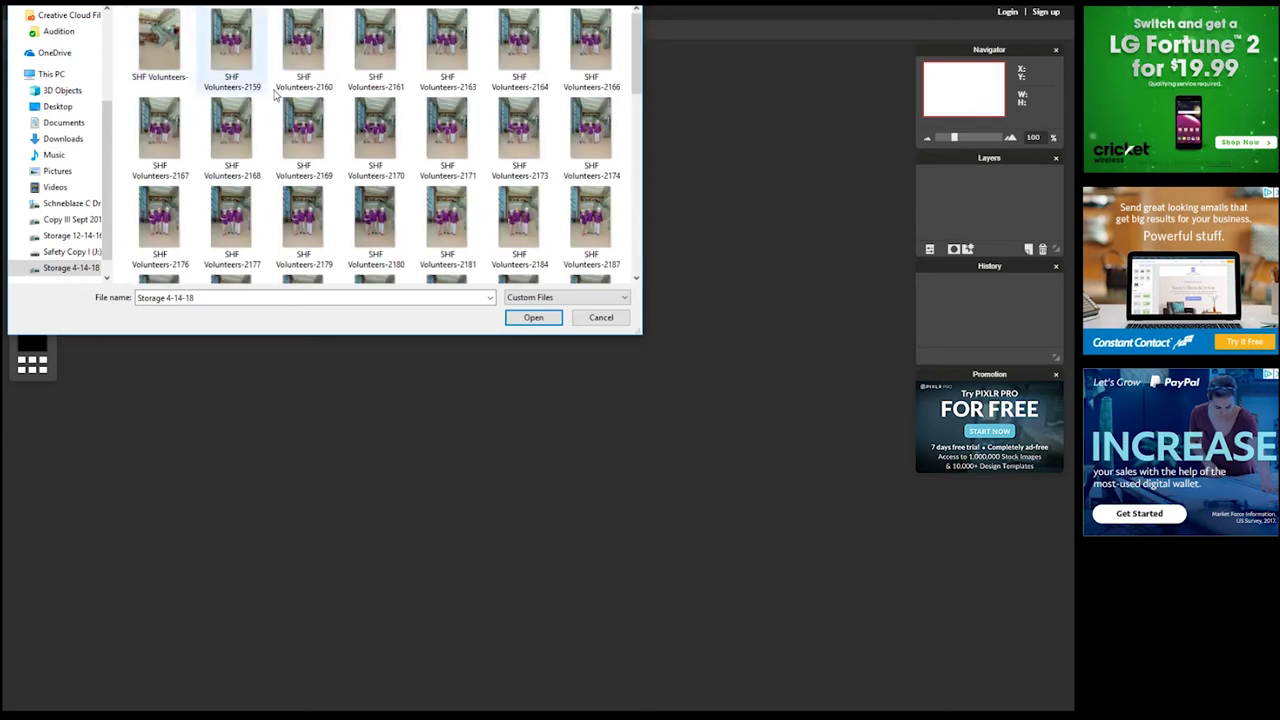
scroll(274, 94, "down", 5)
left_click(518, 143)
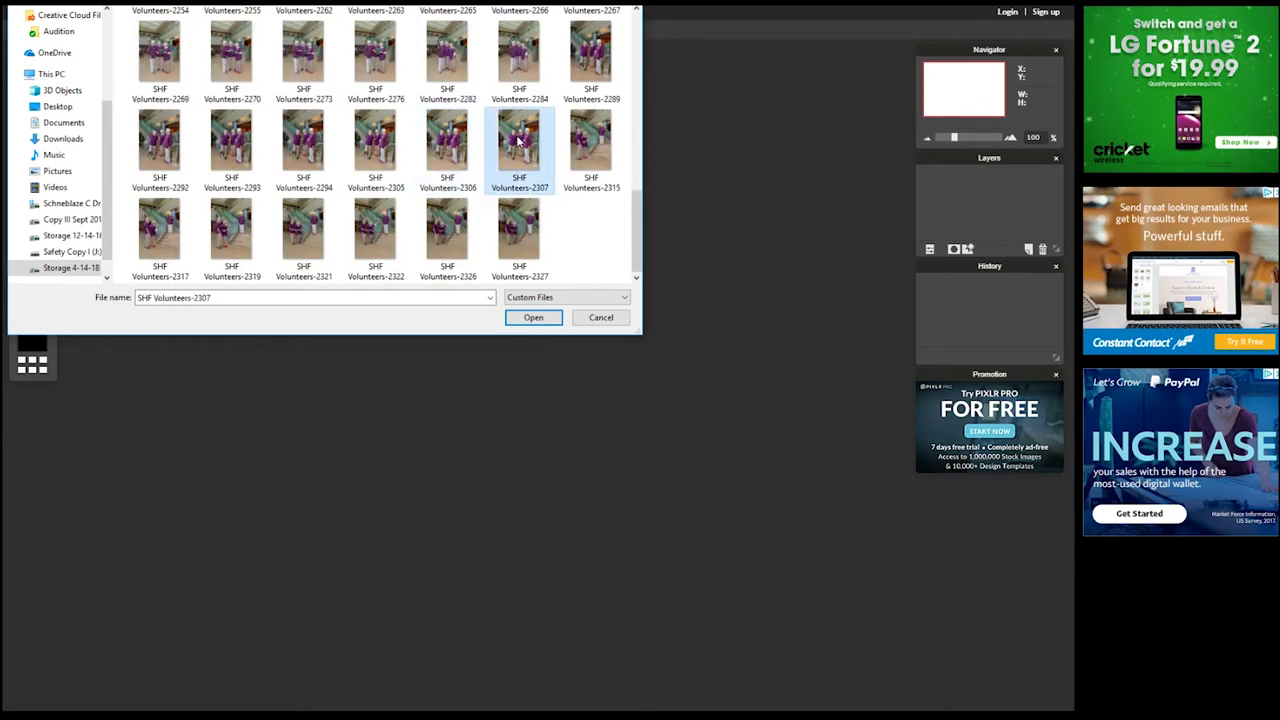
double_click(518, 143)
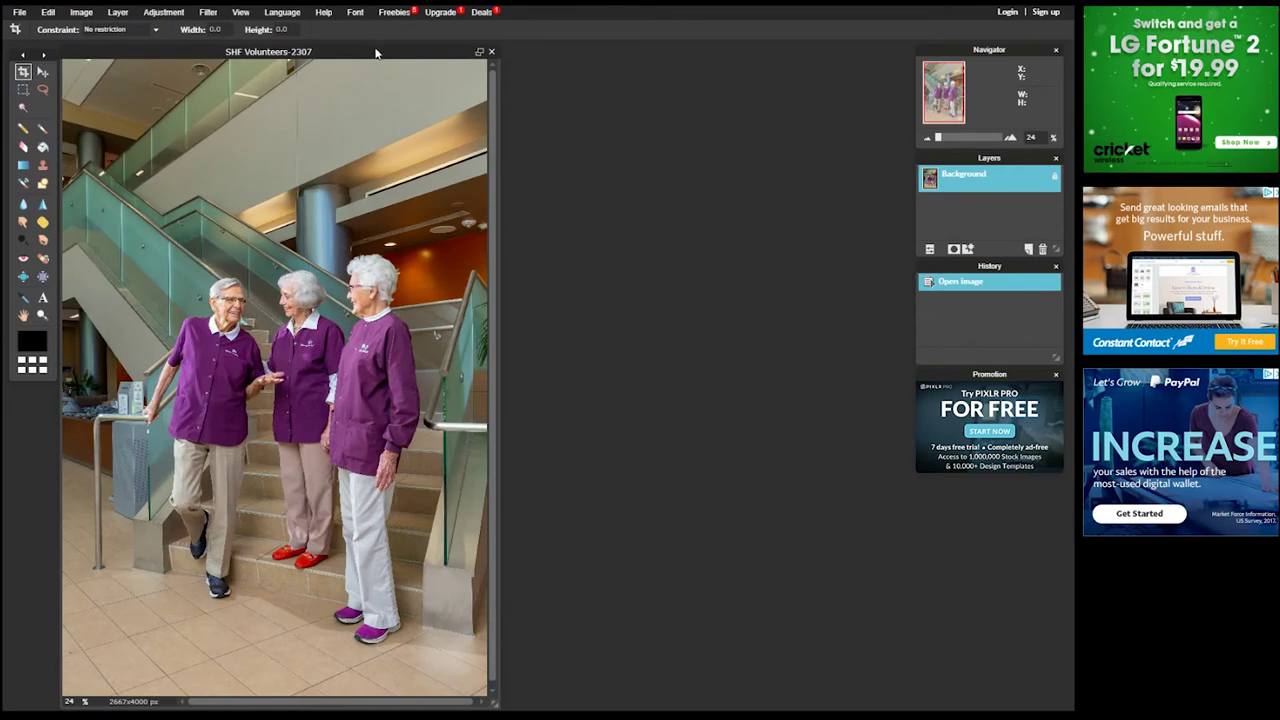
- Move the SHF Volunteers-2307 photo window to the centre of the workspace
left_click_drag(375, 52, 602, 60)
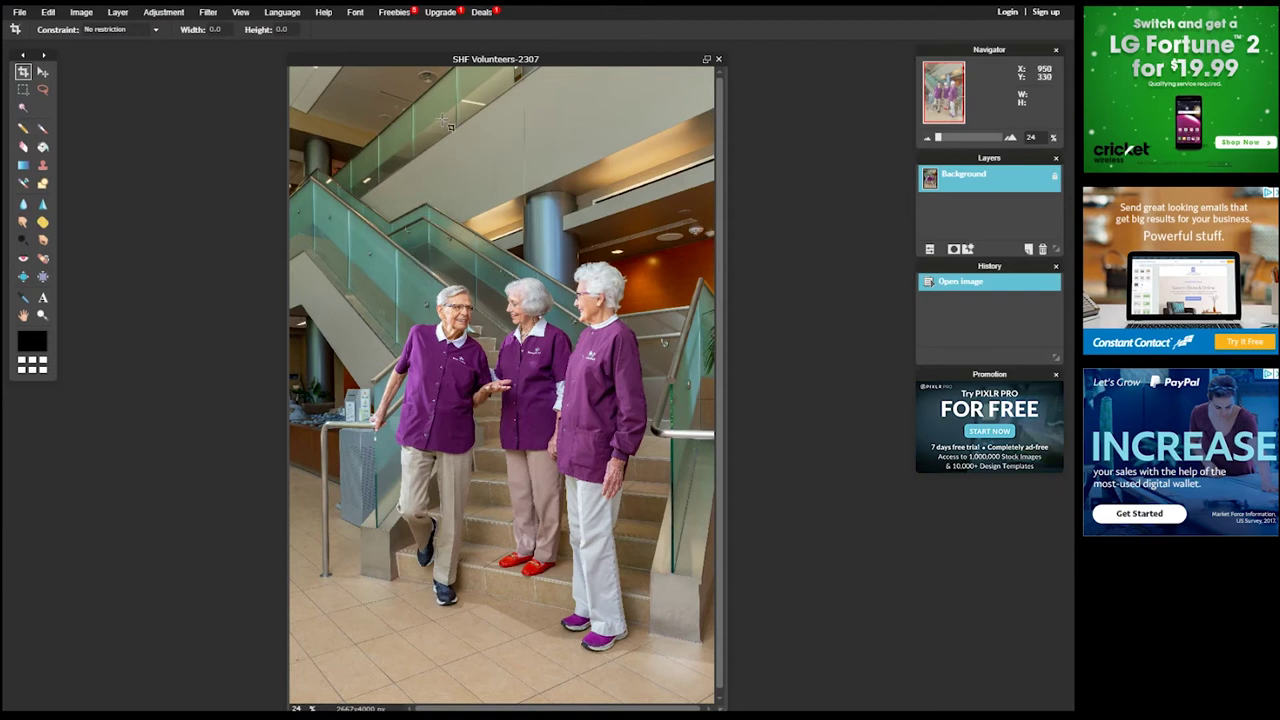
left_click_drag(507, 60, 517, 48)
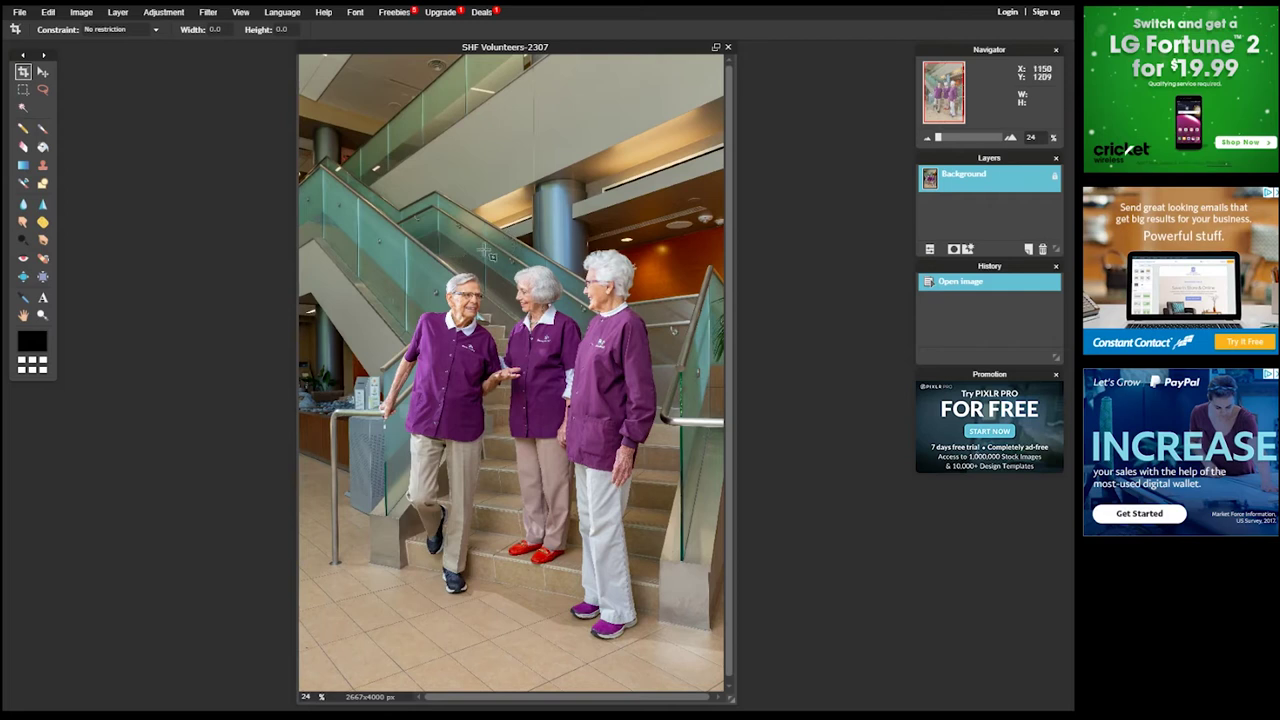
right_click(1198, 462)
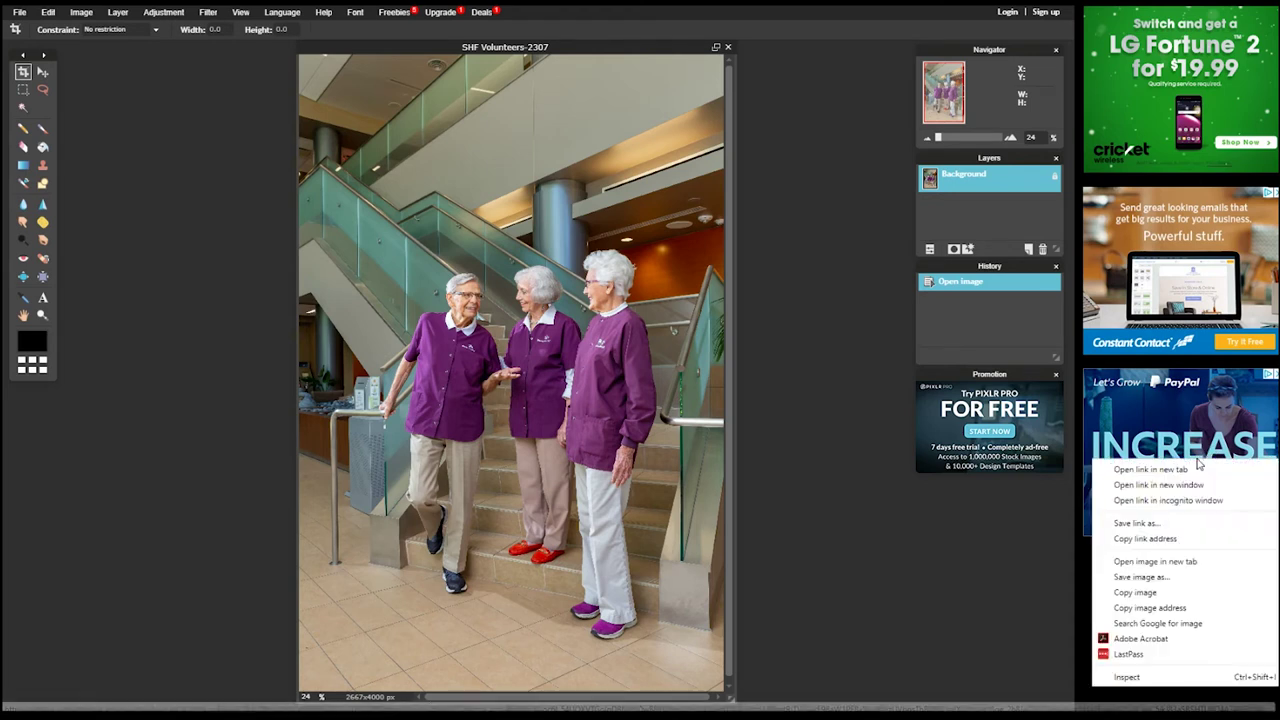
left_click(1148, 679)
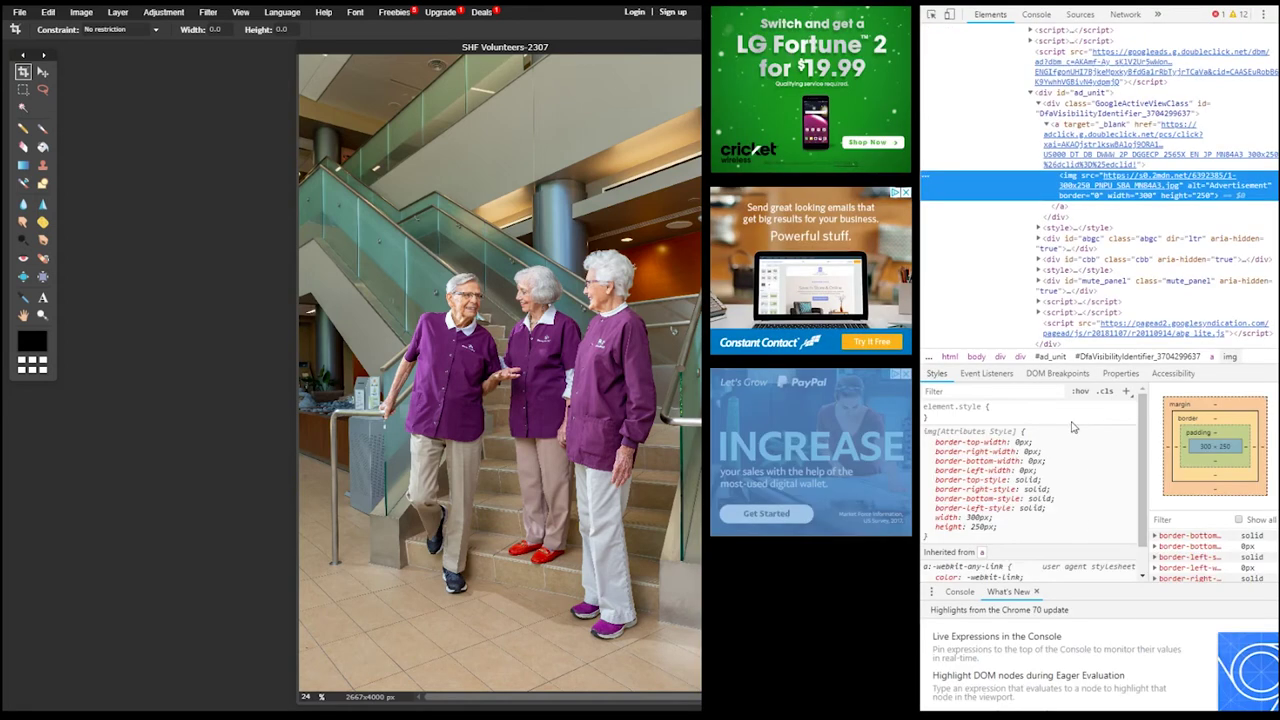
mouse_move(1085, 192)
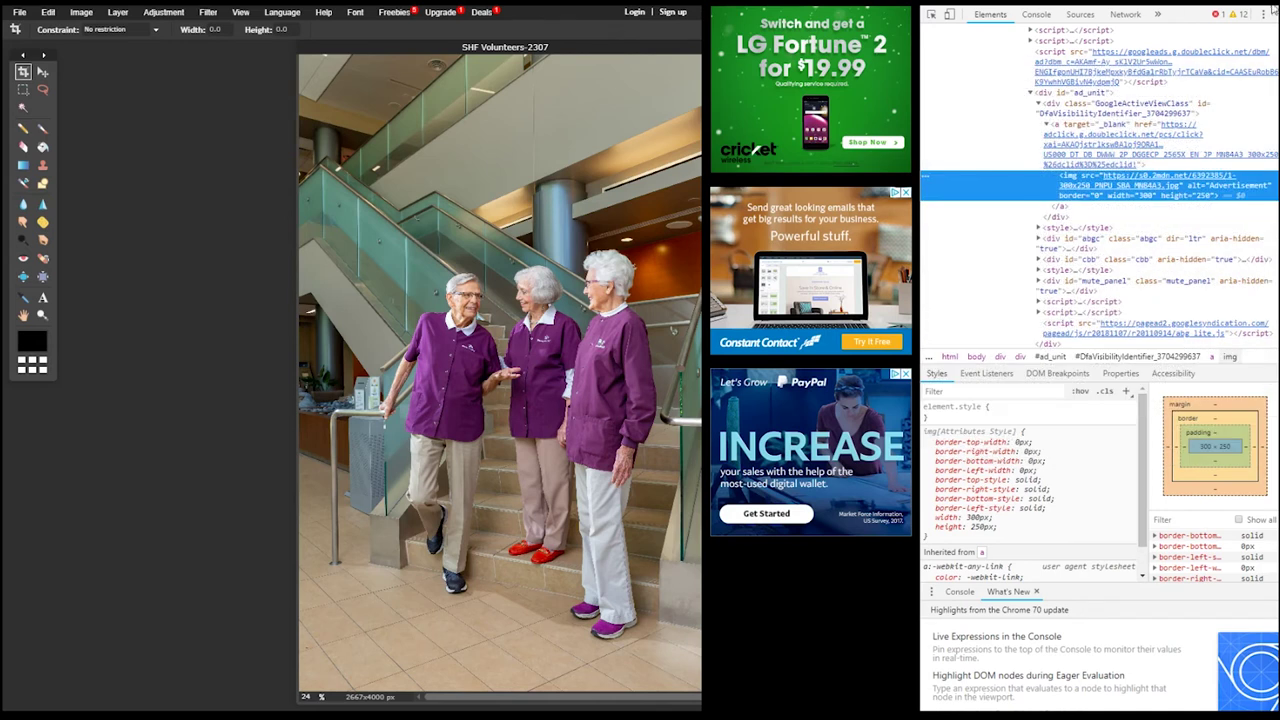
key("F12")
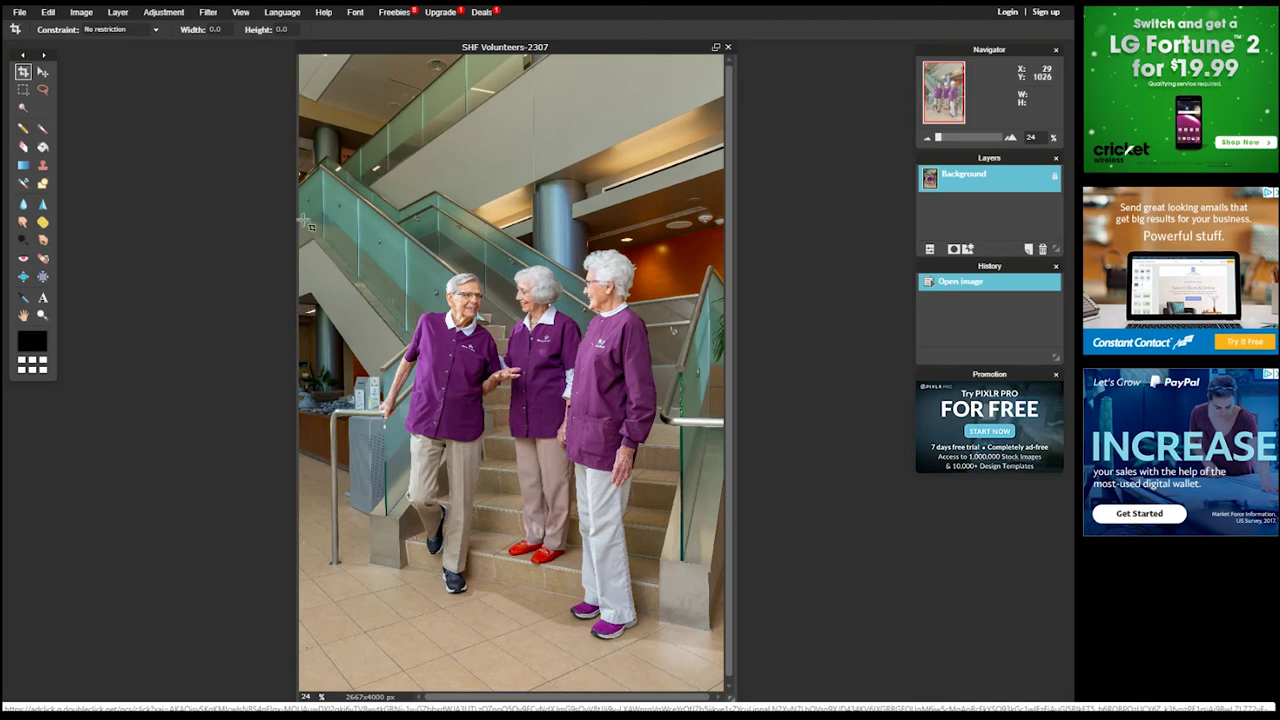
- Zoom out and bring up Image > Image size, showing 2667 × 4000 pixels
scroll(305, 222, "down", 2)
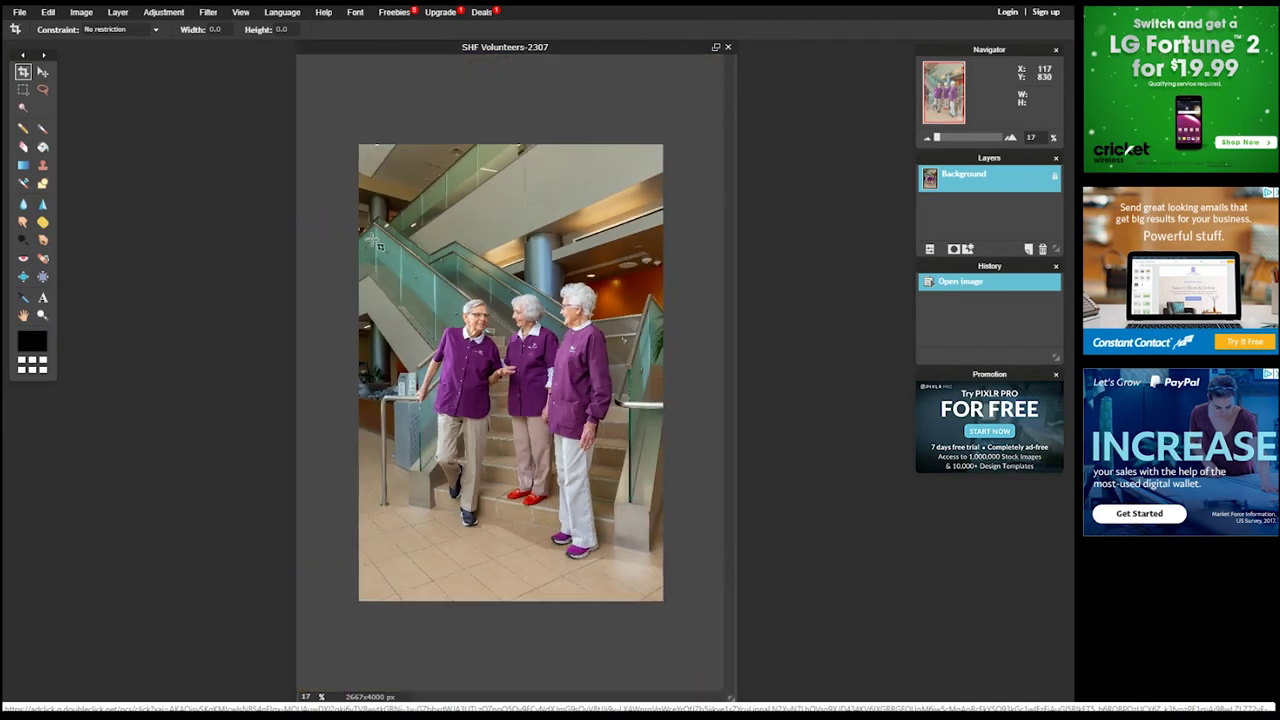
left_click(83, 14)
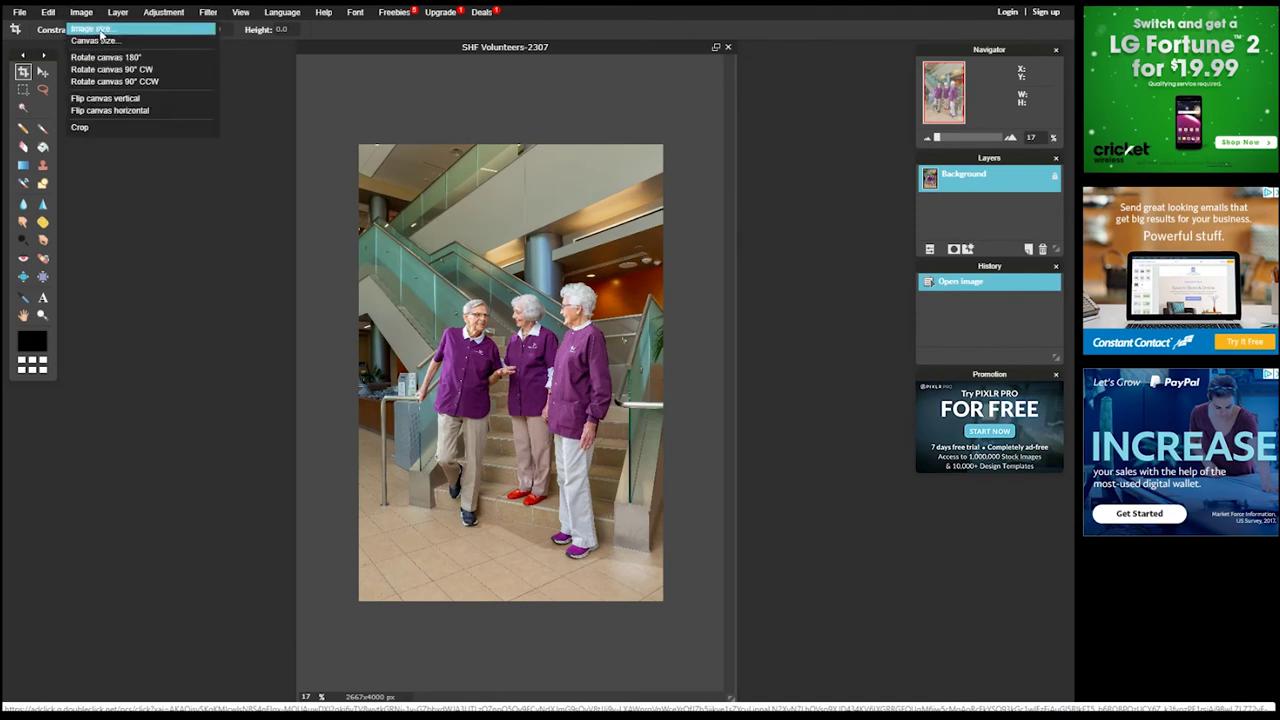
left_click(93, 30)
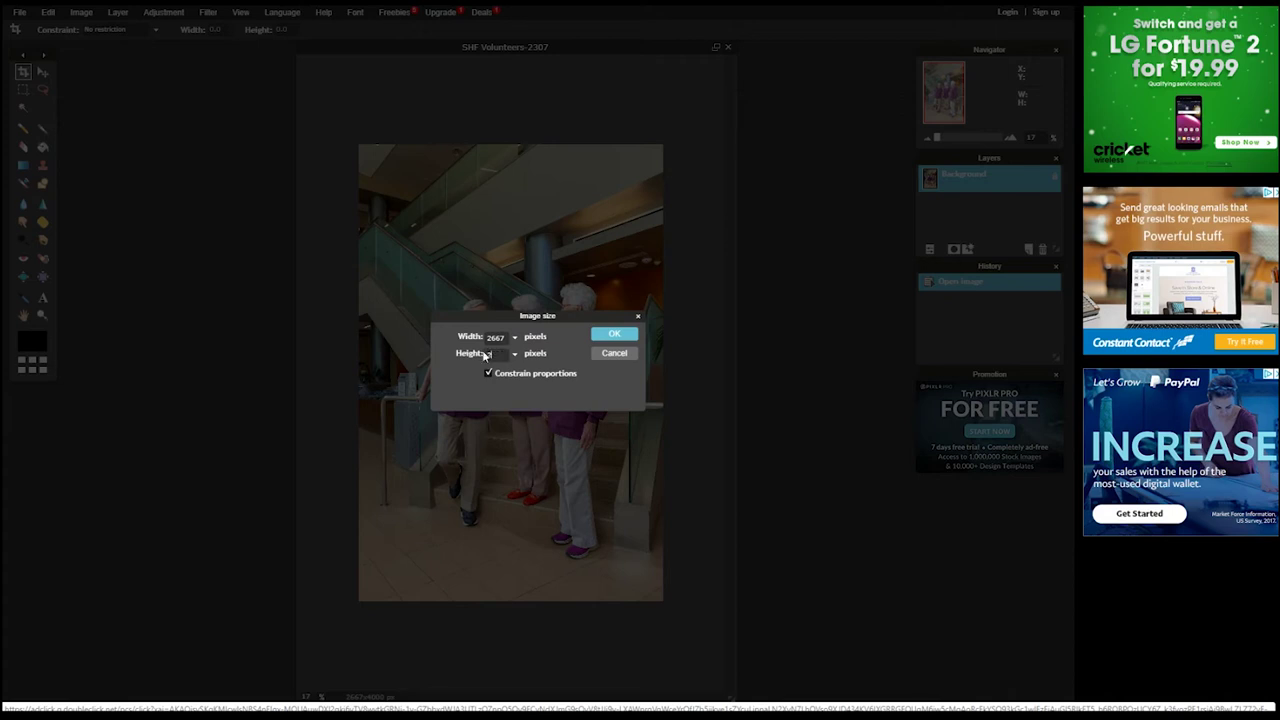
- Set the height to 2560 with proportions constrained, giving a 1707 × 2560 photo
type("2560")
left_click(615, 336)
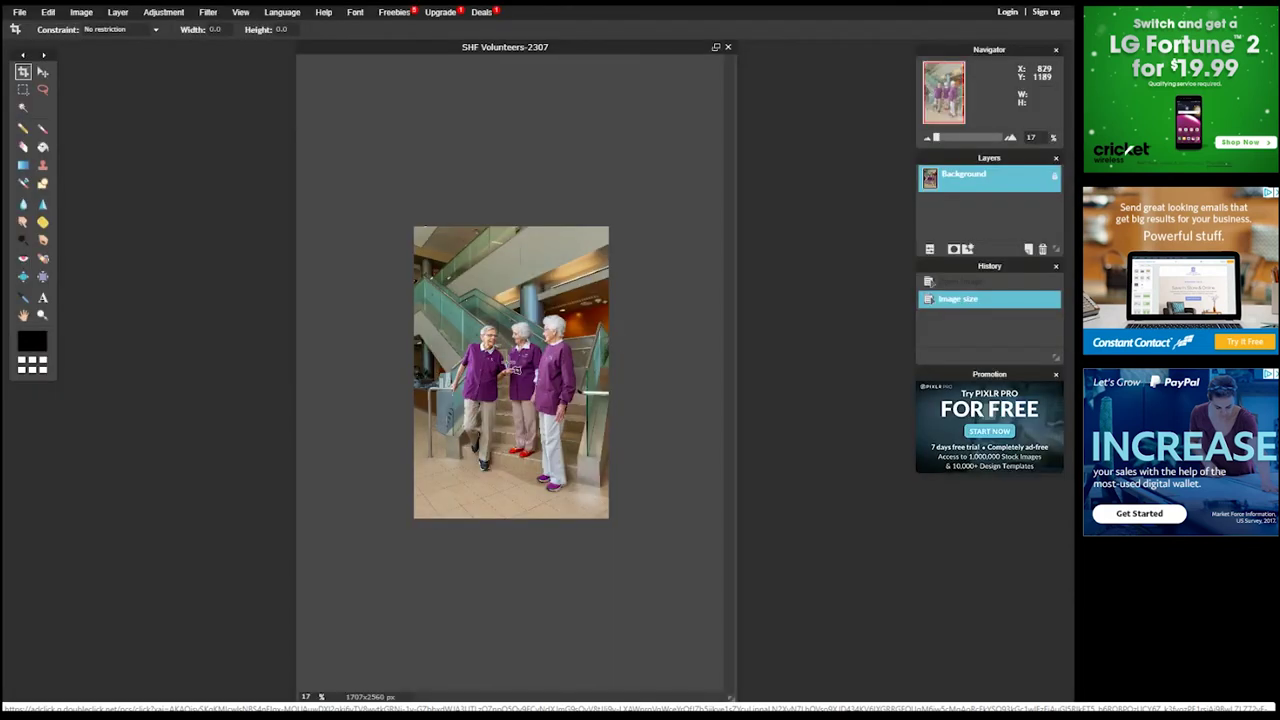
- Zoom the view of the resized photo in to 30%
scroll(515, 369, "down", 2)
scroll(514, 369, "up", 4)
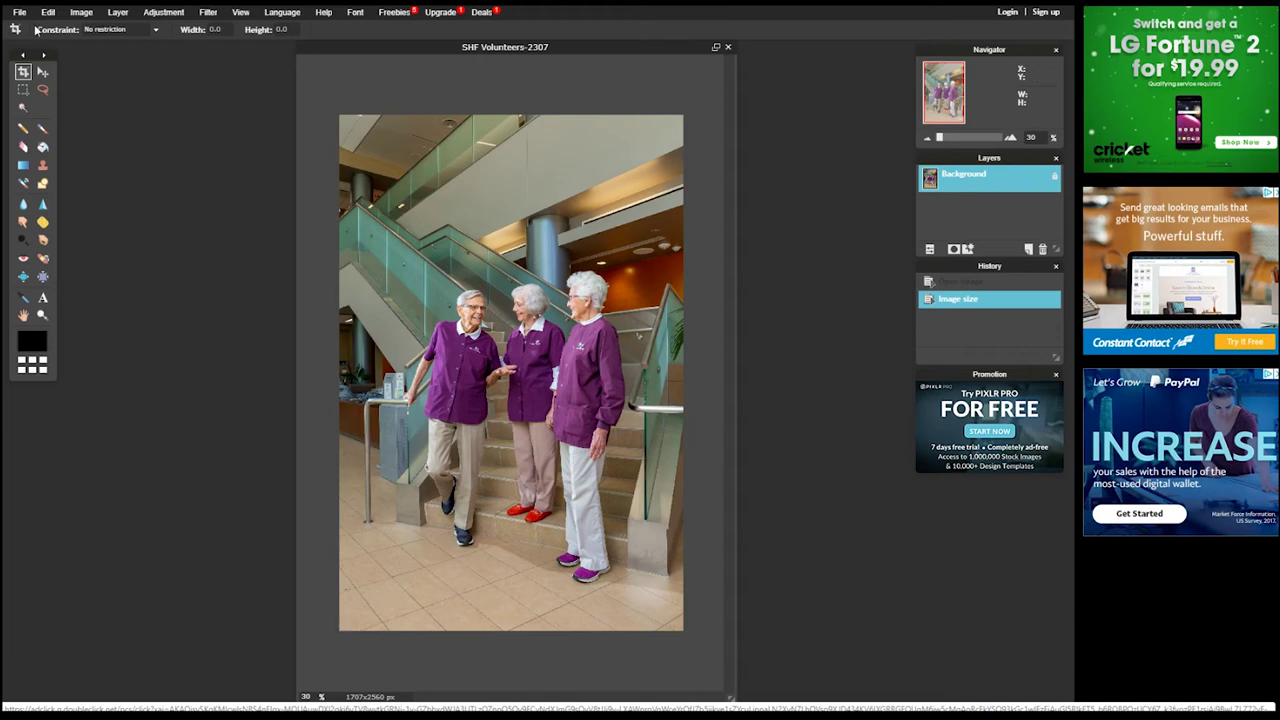
- Open File > Save for the photo as a JPEG and raise Quality to 100
left_click(20, 12)
left_click(24, 69)
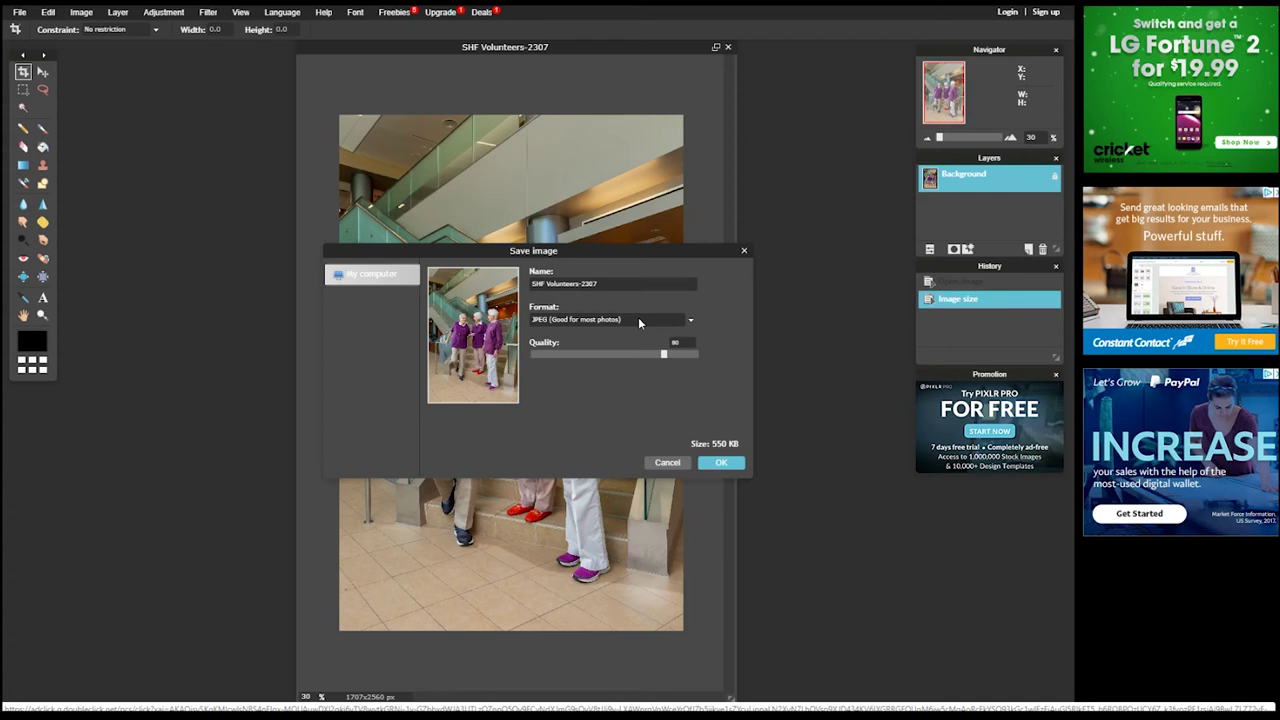
left_click(676, 343)
left_click_drag(700, 365, 700, 382)
- Lower the JPEG Quality slider to 79 so the estimated size reads 532 KB
left_click_drag(701, 360, 662, 358)
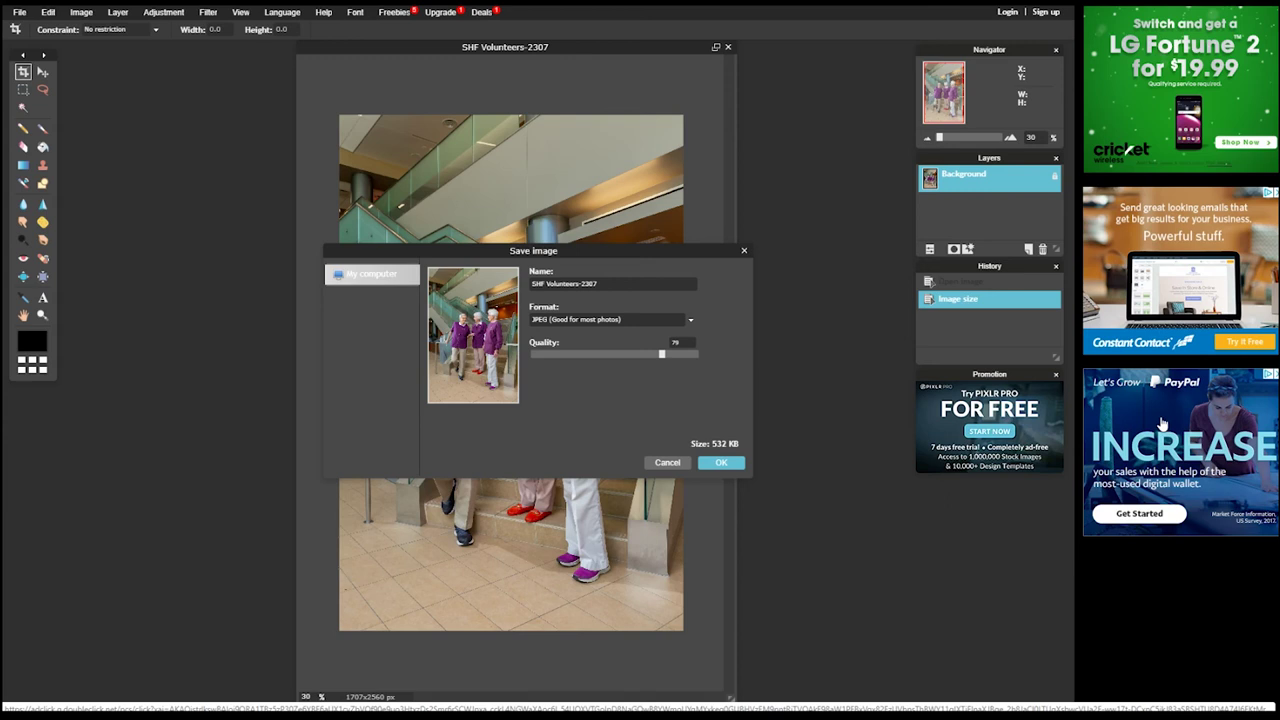
right_click(1162, 423)
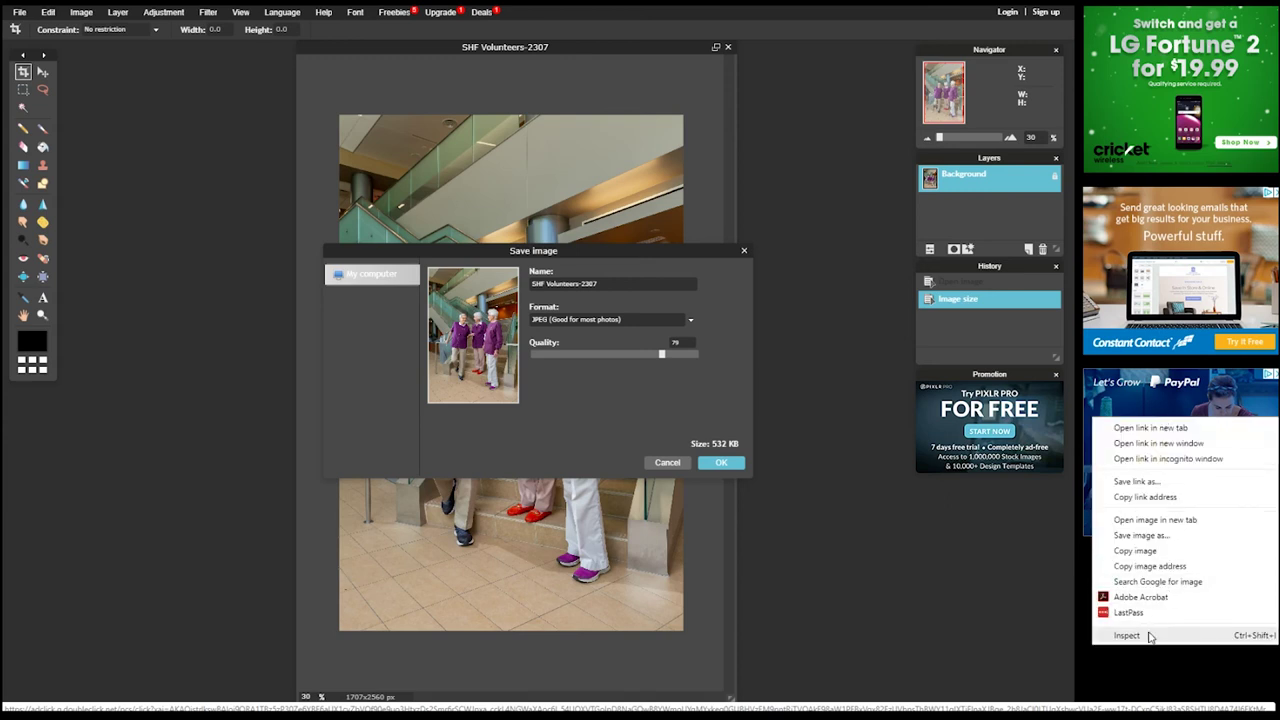
left_click(621, 256)
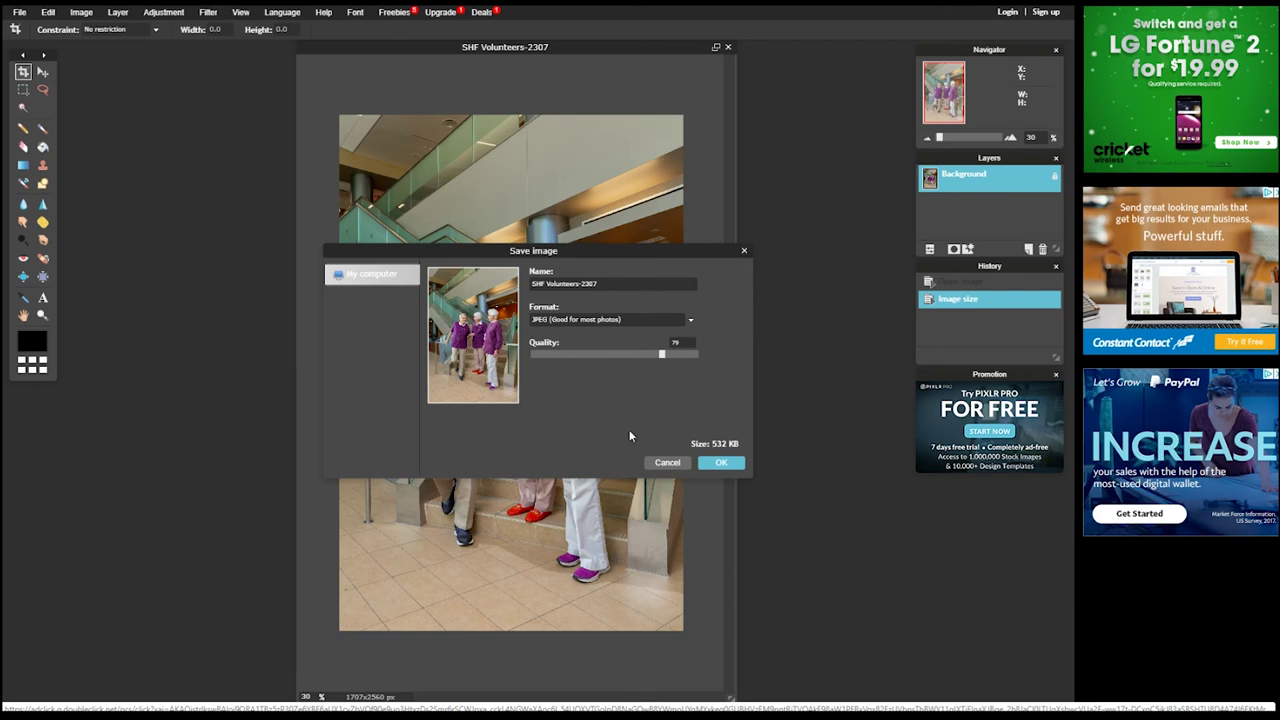
- Save the JPEG to the Desktop as SHF Volunteers-2184, replacing the existing file, then bring up File Explorer
left_click(716, 463)
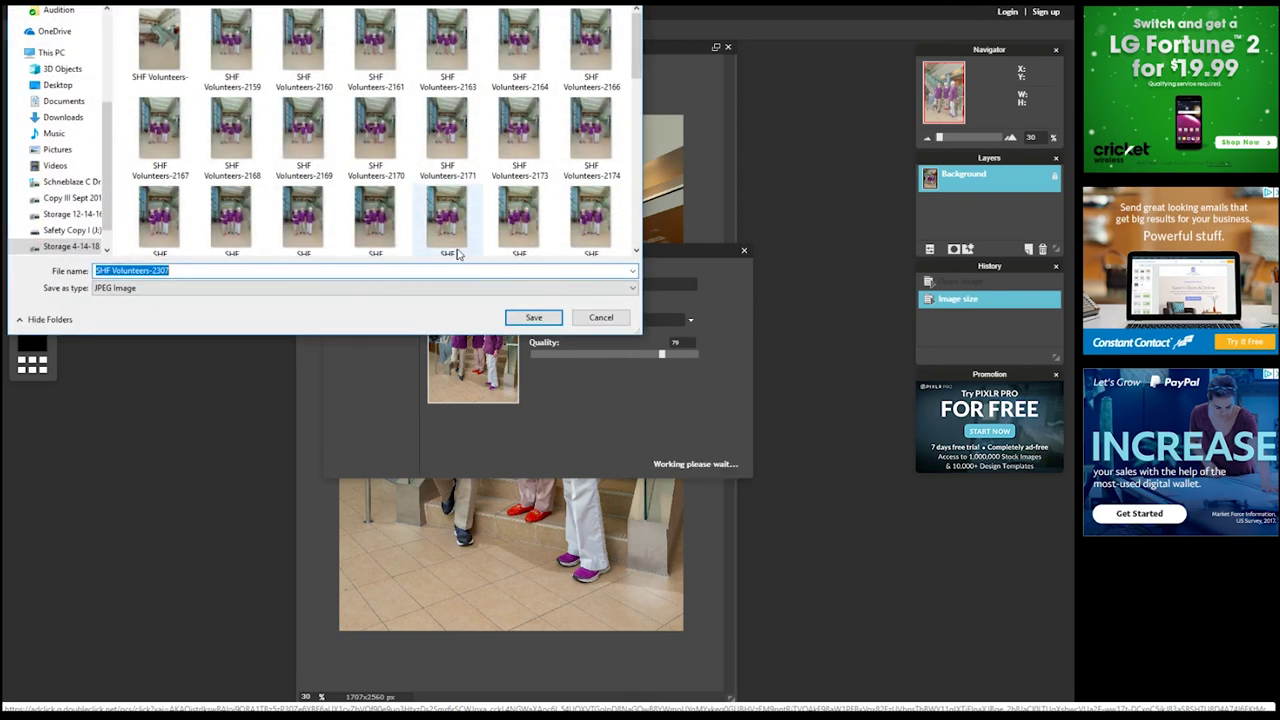
left_click(57, 85)
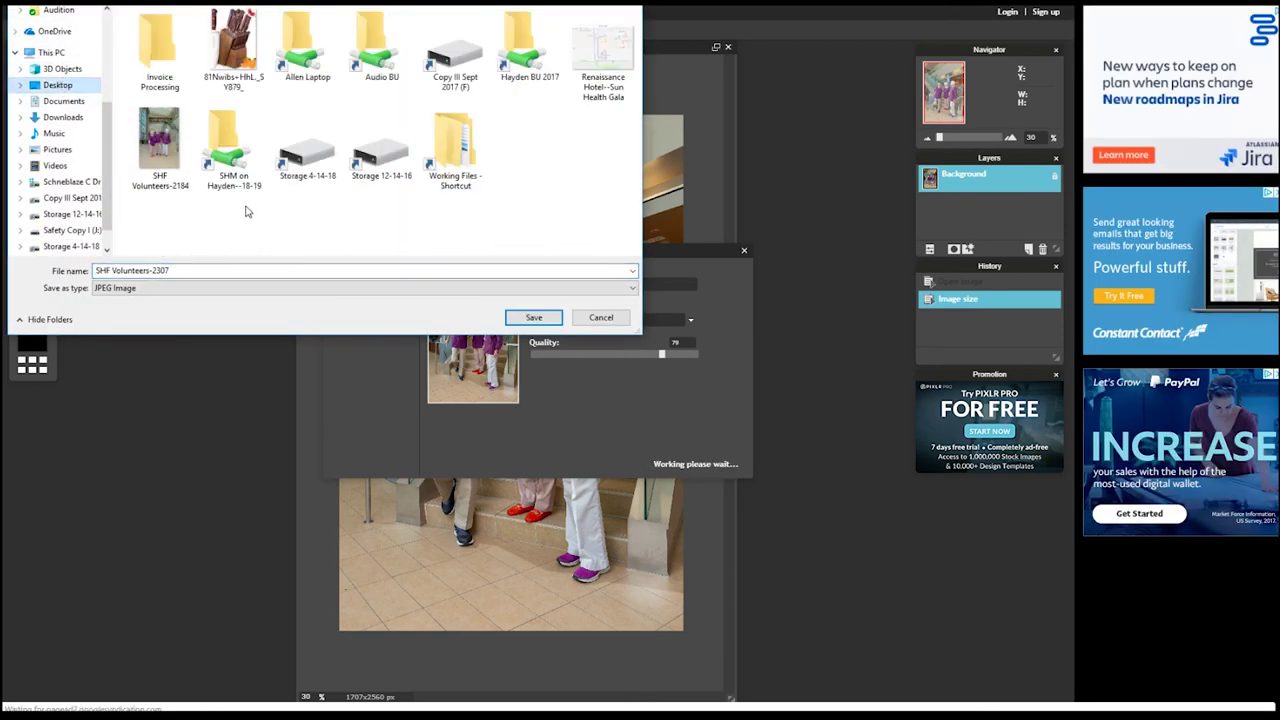
left_click(162, 160)
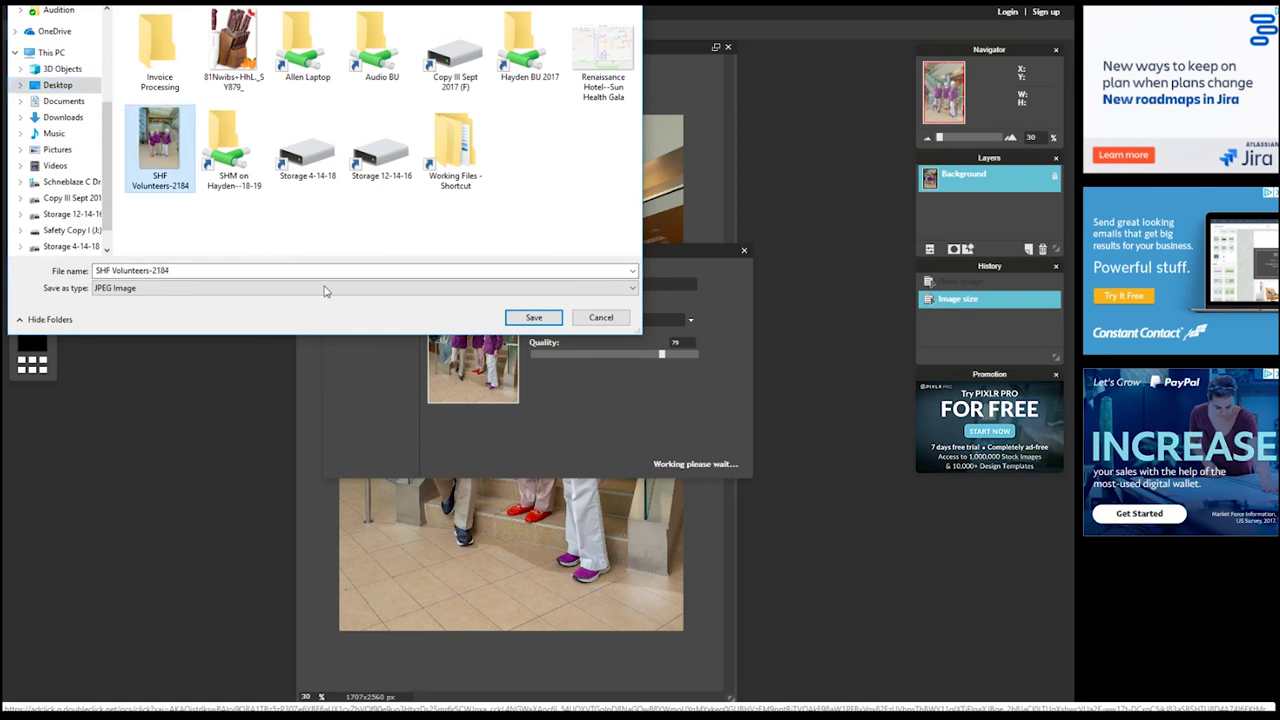
left_click(533, 317)
left_click(706, 337)
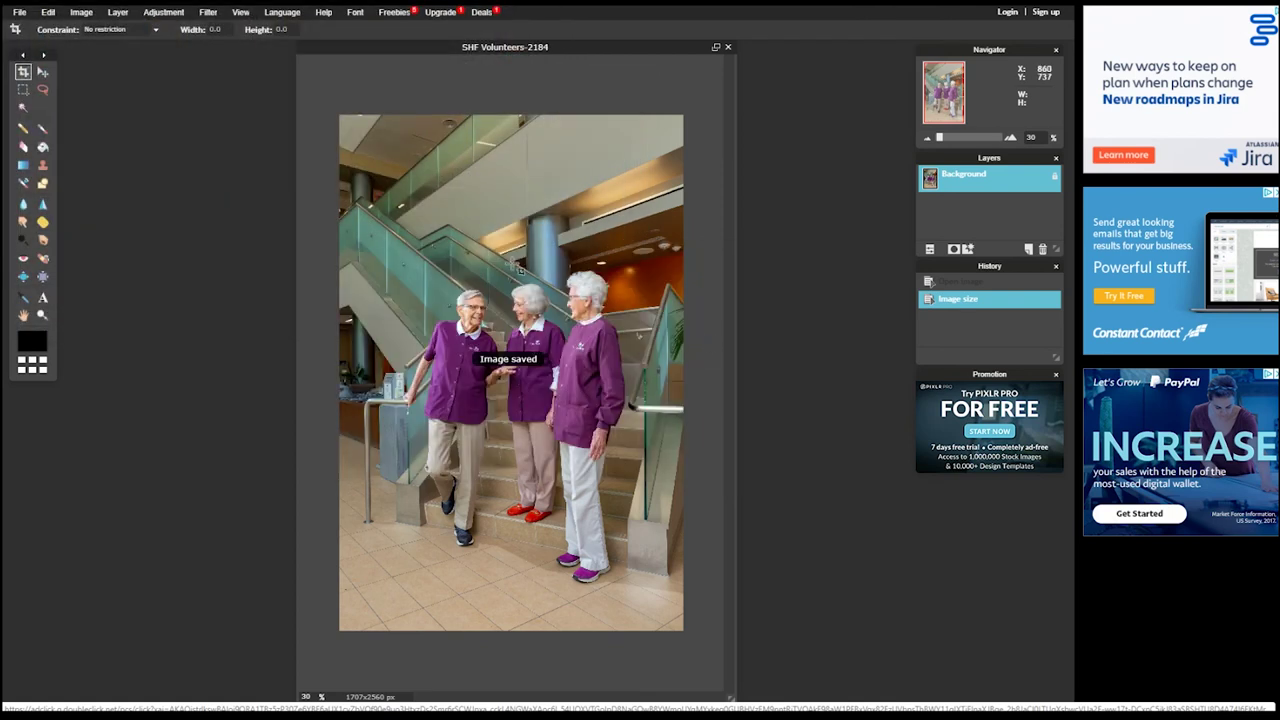
left_click(366, 708)
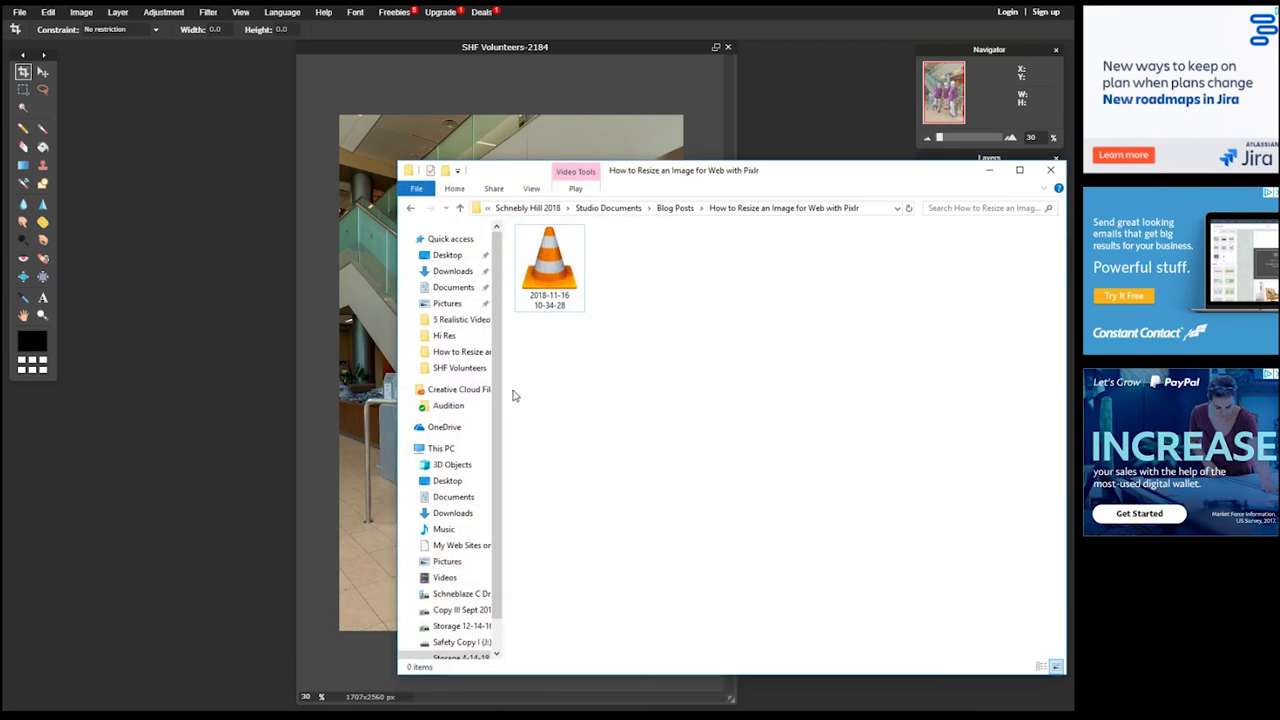
- Show the Desktop, confirm SHF Volunteers-2184 is 531 KB, then return to Pixlr Editor
left_click(447, 481)
left_click(950, 450)
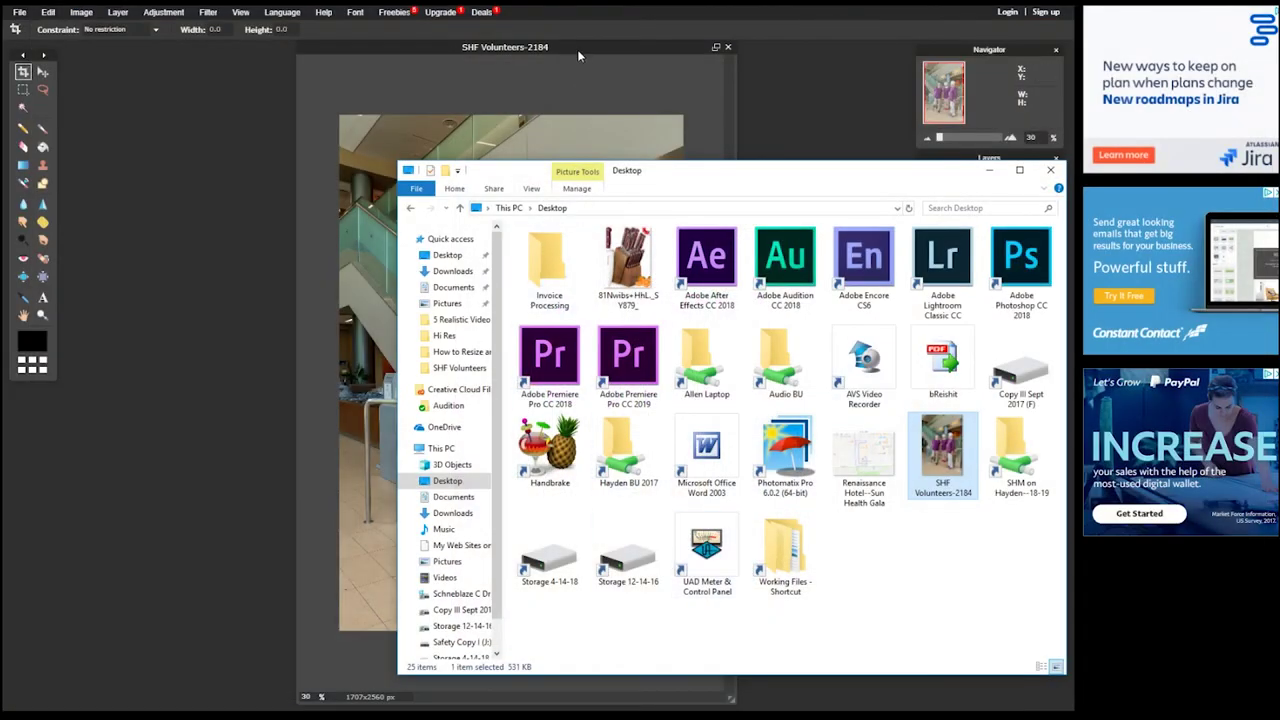
left_click(578, 48)
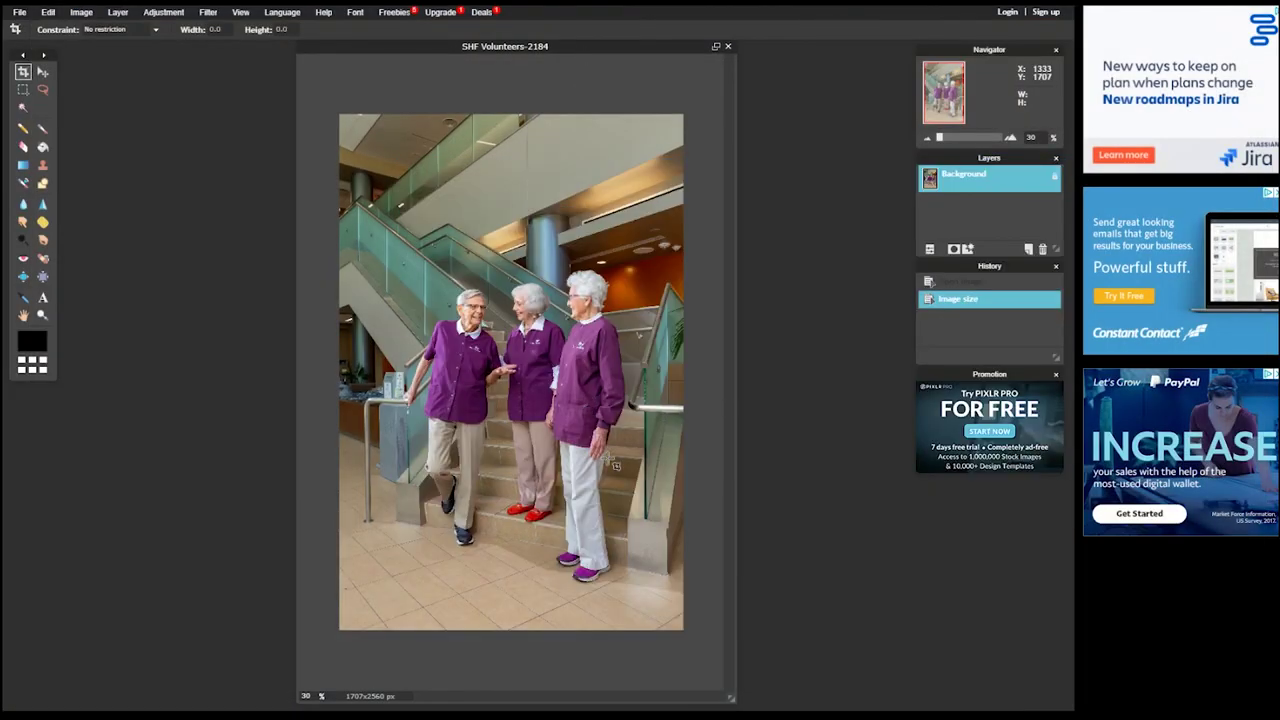
- Check the Image size dialog and confirm it unchanged at 1707 × 2560 pixels
left_click(81, 12)
left_click(90, 32)
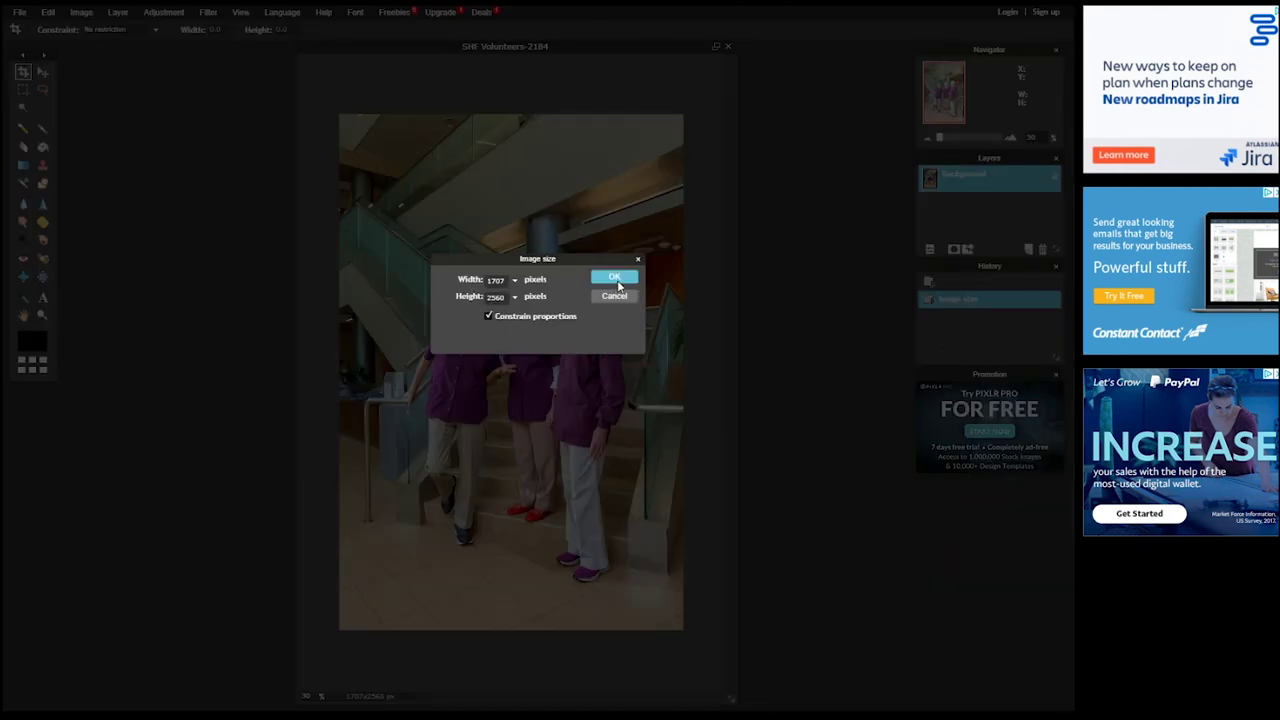
left_click(618, 282)
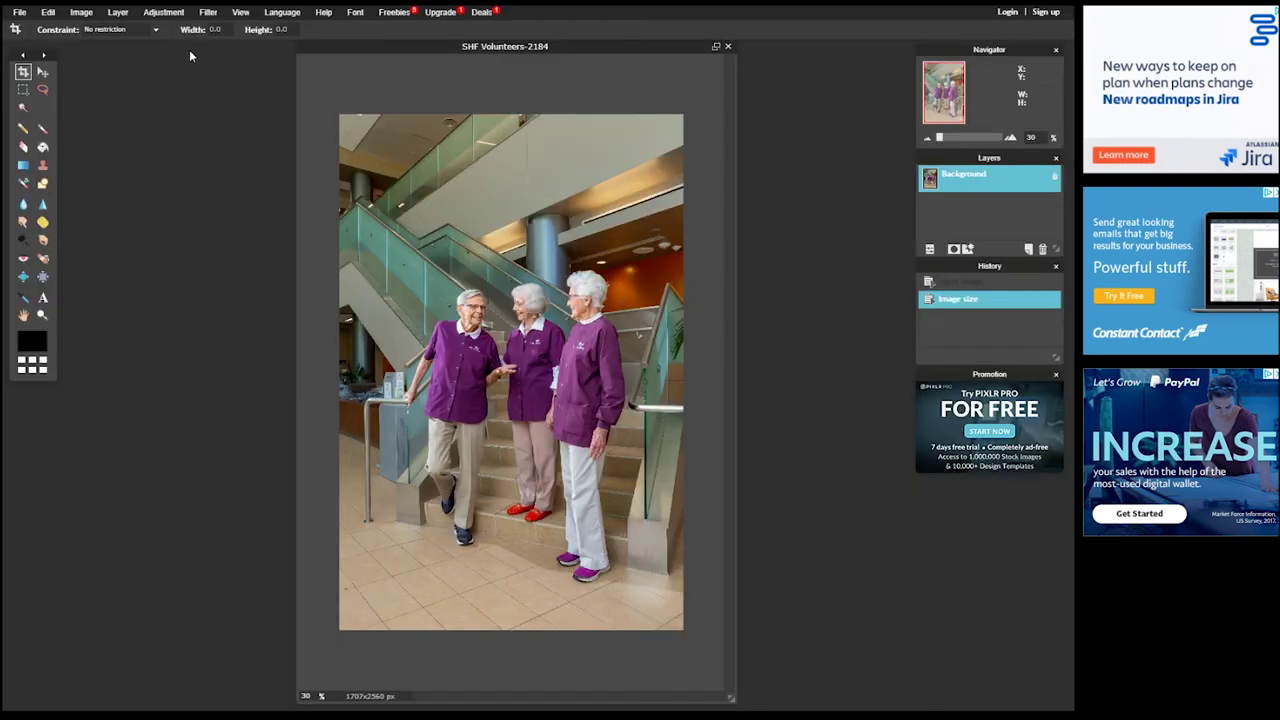
- Review the Save dialog settings for the photo, then cancel without saving again
left_click(28, 12)
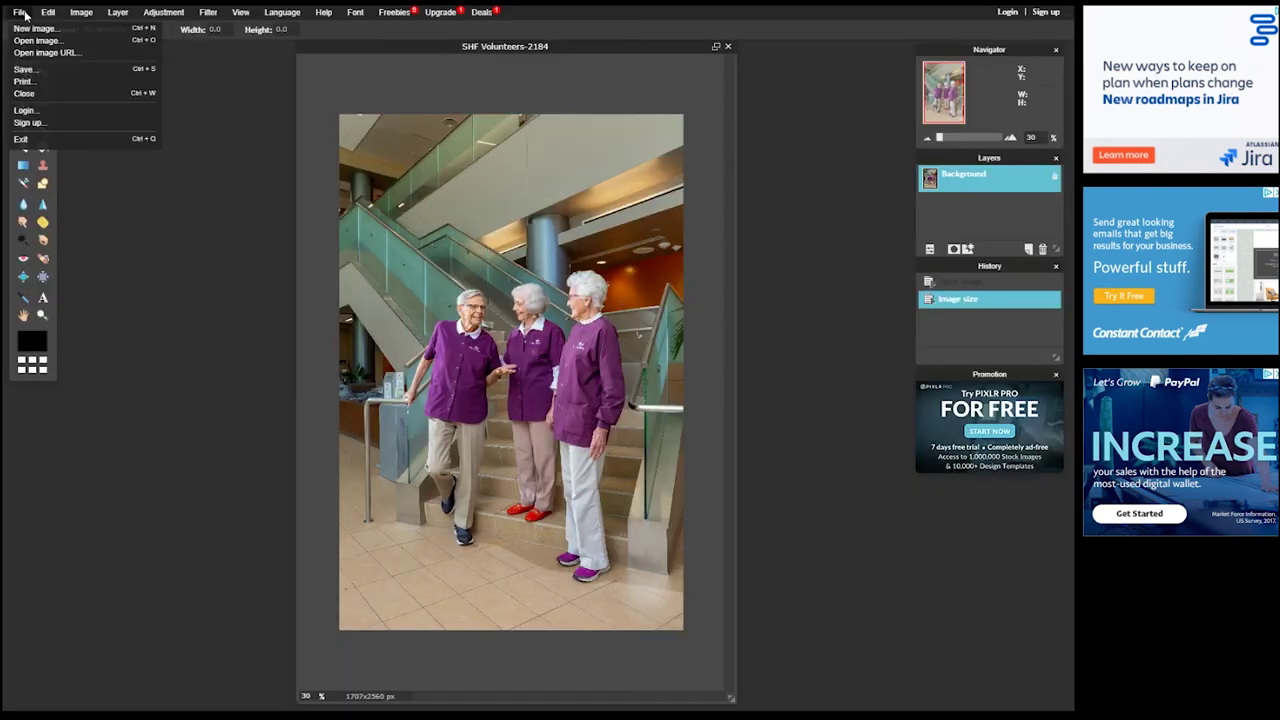
left_click(40, 71)
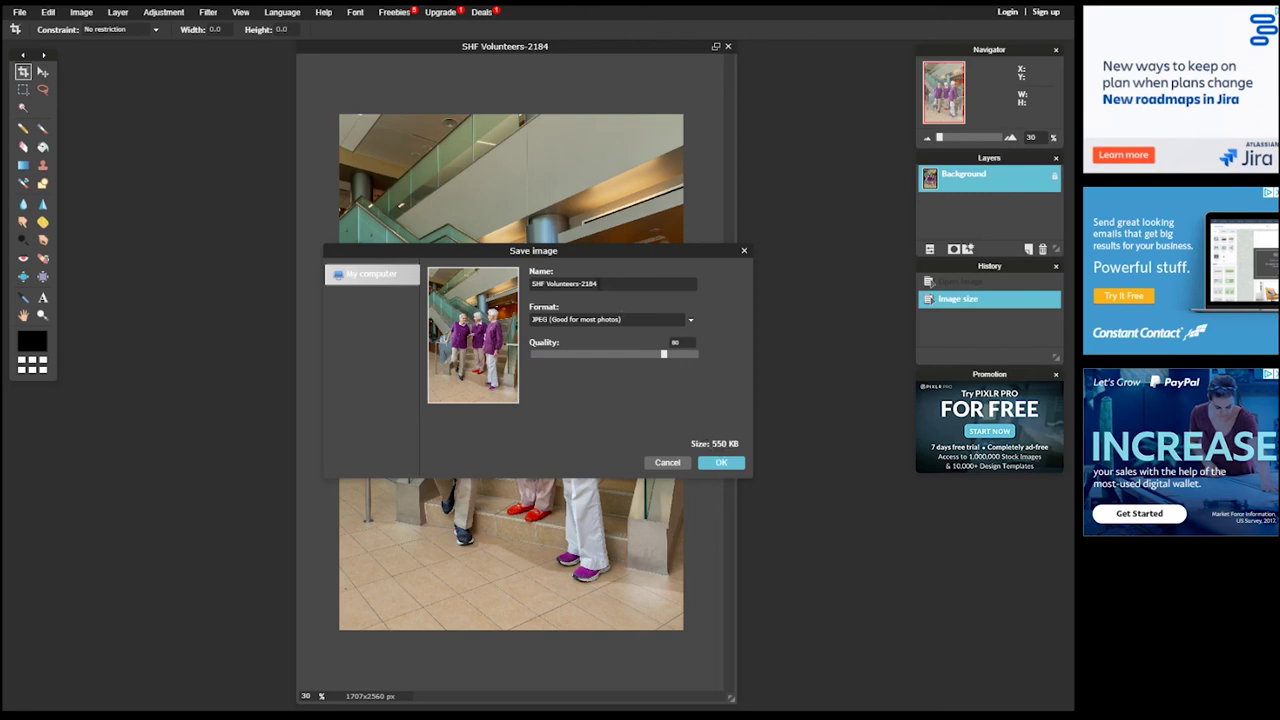
left_click(670, 463)
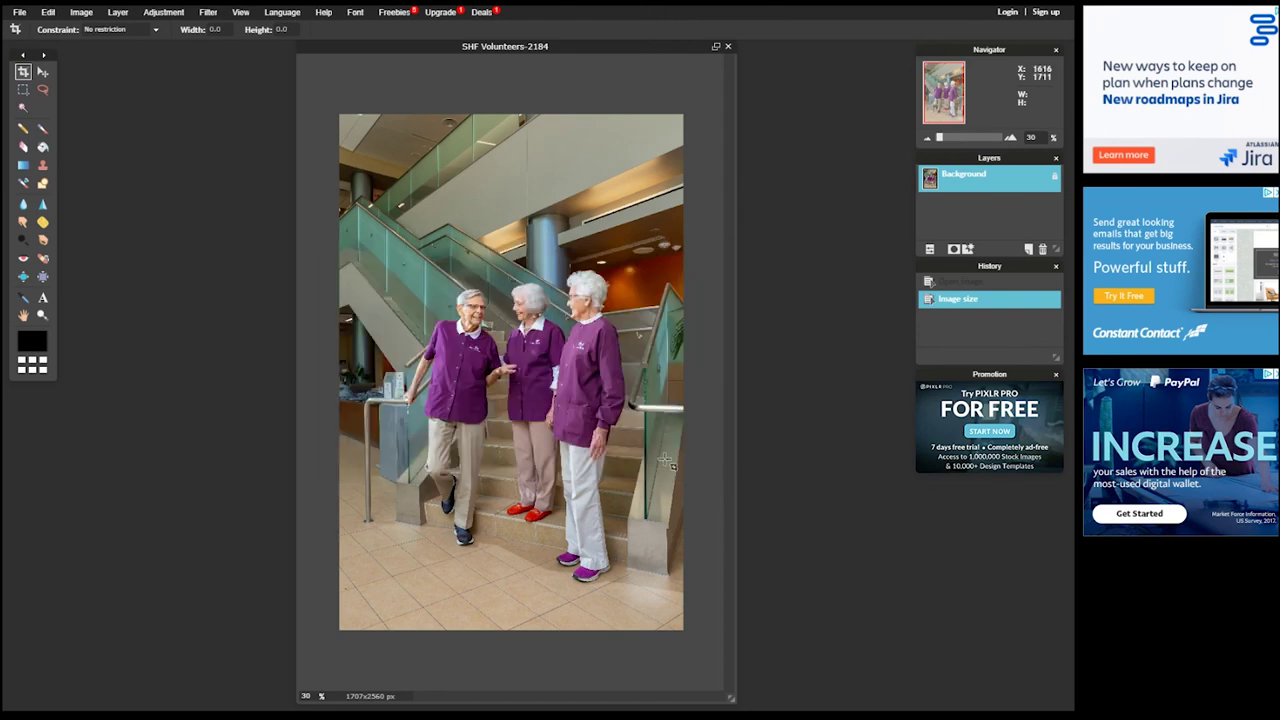